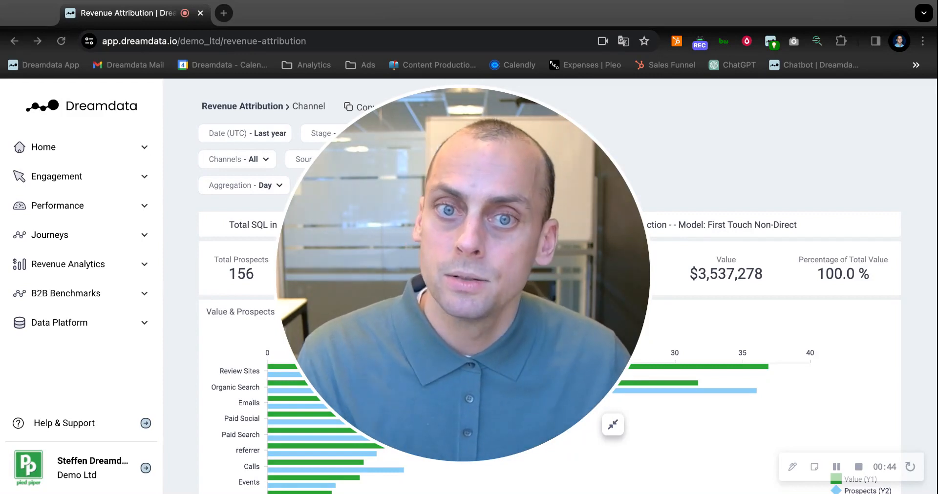
pyautogui.click(613, 425)
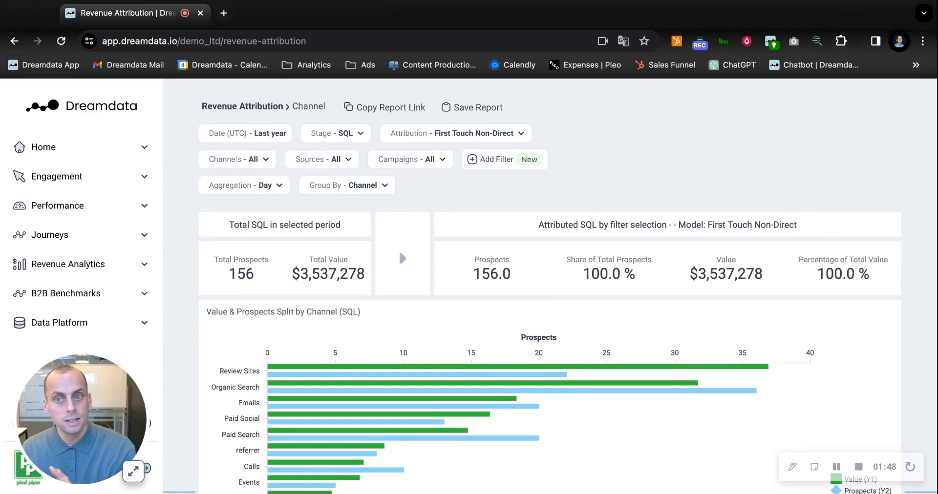
pyautogui.click(323, 137)
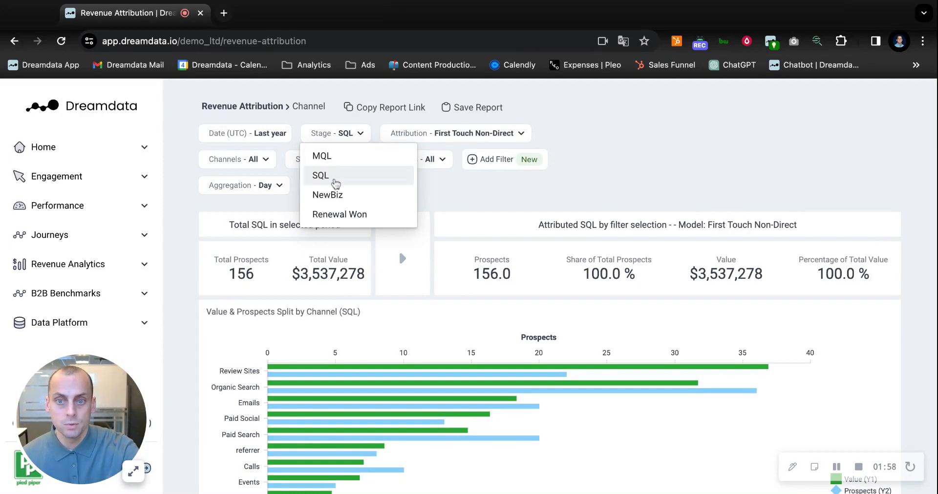
pyautogui.click(430, 137)
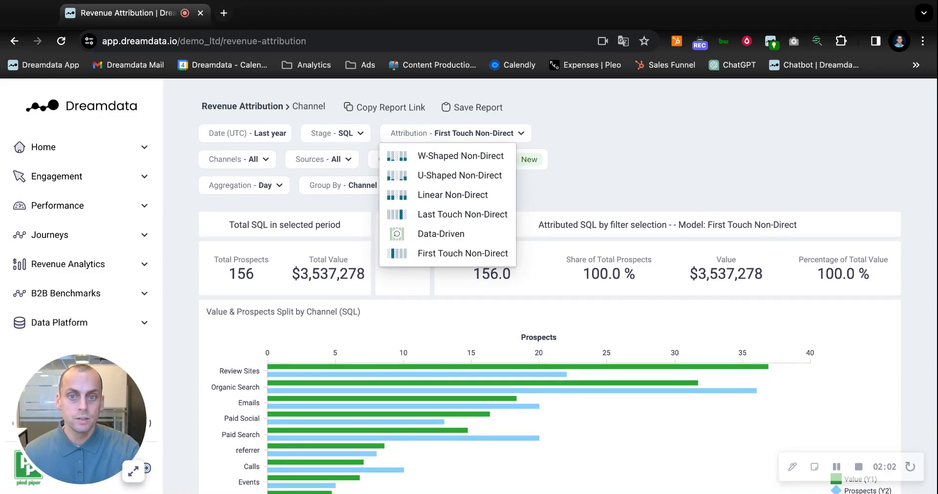
pyautogui.click(577, 128)
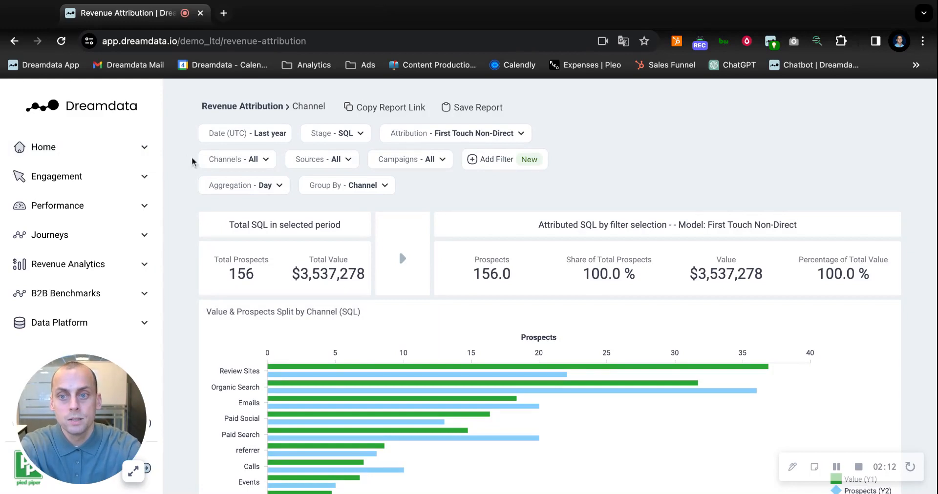
# - In the channel filter, select direct, Emails, Organic Search, Paid Search, referrer, Paid Social and Events, leaving out Meetings
pyautogui.click(210, 159)
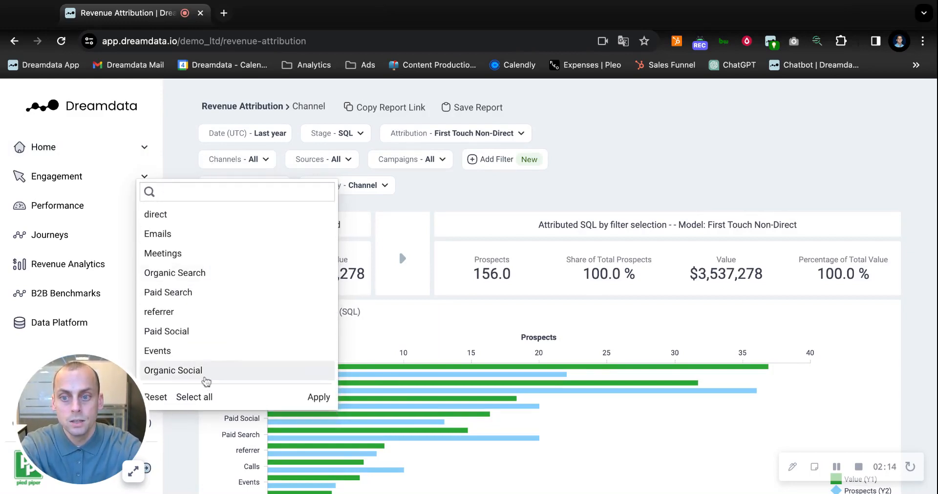
pyautogui.click(201, 394)
pyautogui.click(255, 169)
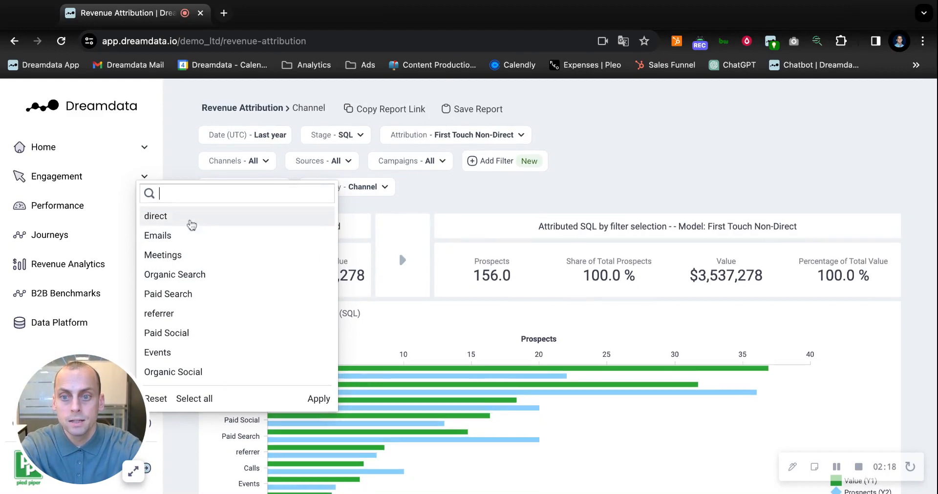
pyautogui.click(191, 224)
pyautogui.click(188, 236)
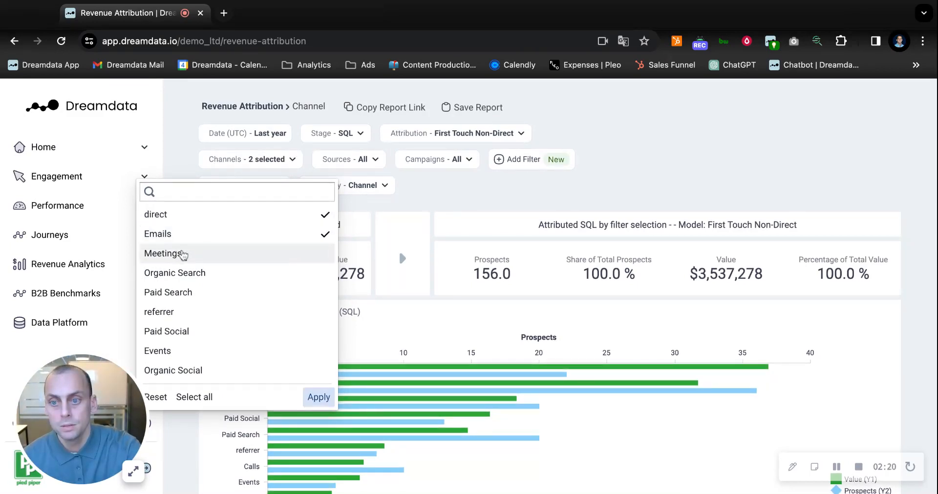
pyautogui.click(176, 272)
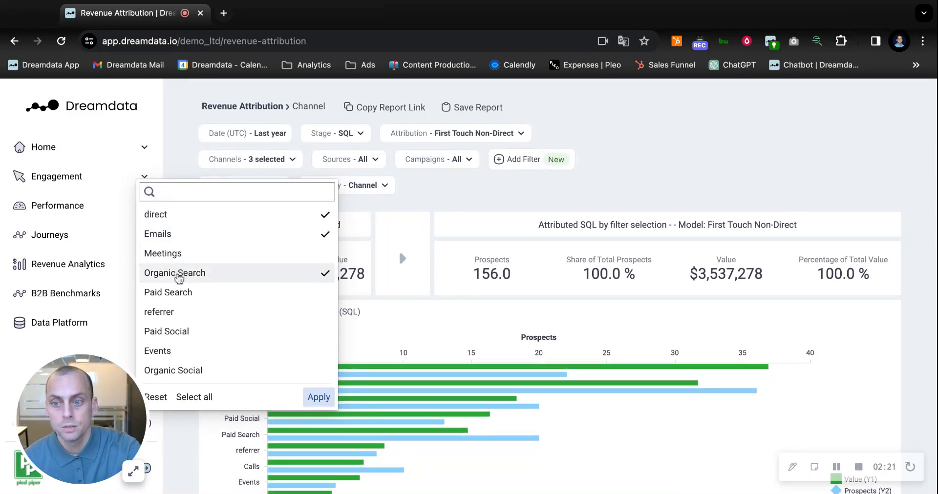
pyautogui.click(195, 293)
pyautogui.click(190, 313)
pyautogui.click(190, 332)
pyautogui.click(189, 351)
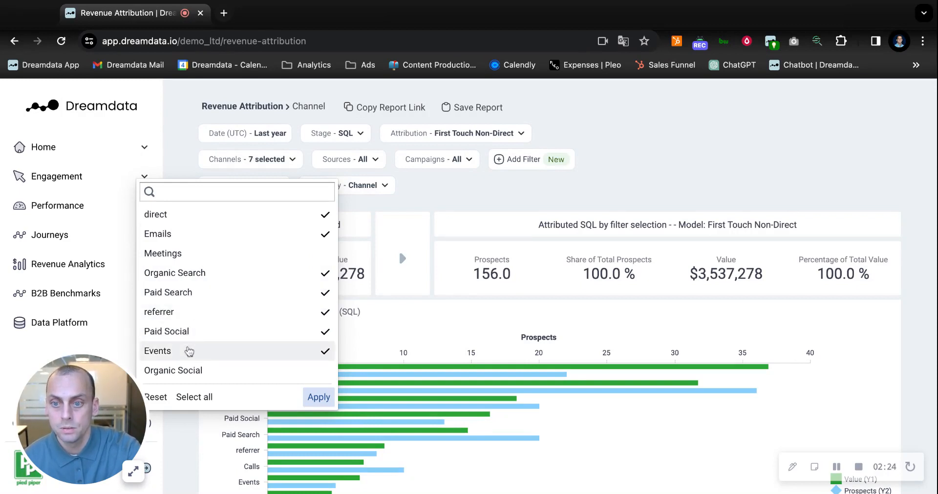
# - Add Organic Social, Chat, Review Sites, Webinar and Display Ads to the channel filter, leaving out Calls
pyautogui.scroll(-1, 189, 352)
pyautogui.click(196, 340)
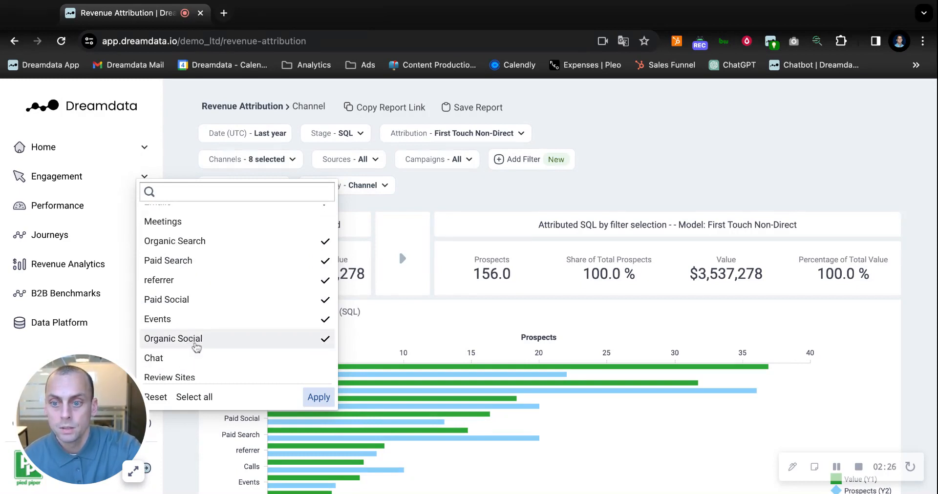
pyautogui.click(193, 350)
pyautogui.click(193, 366)
pyautogui.scroll(-3, 193, 364)
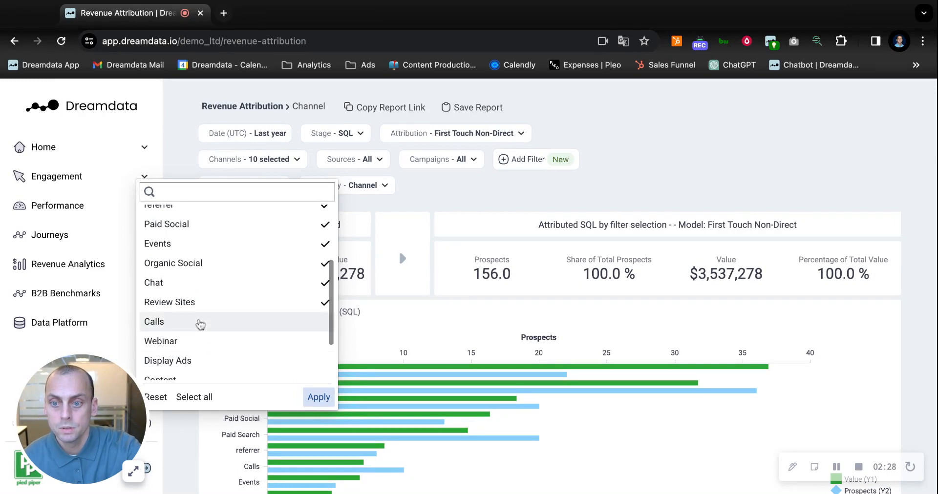
pyautogui.click(197, 342)
pyautogui.click(197, 354)
# - Add Content, Instant Message, Organic Video and Paid Other to the channel filter and apply the selection
pyautogui.scroll(-1, 197, 351)
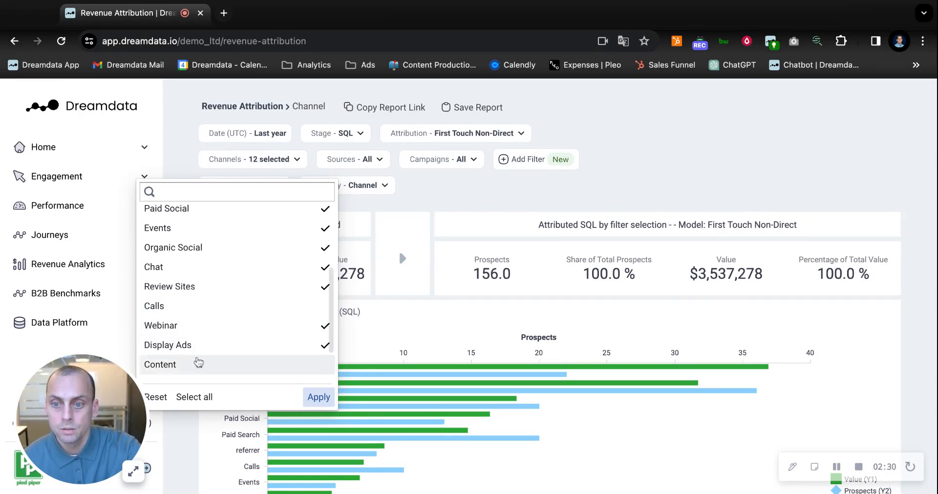
pyautogui.click(197, 362)
pyautogui.scroll(-2, 196, 362)
pyautogui.click(205, 334)
pyautogui.click(207, 353)
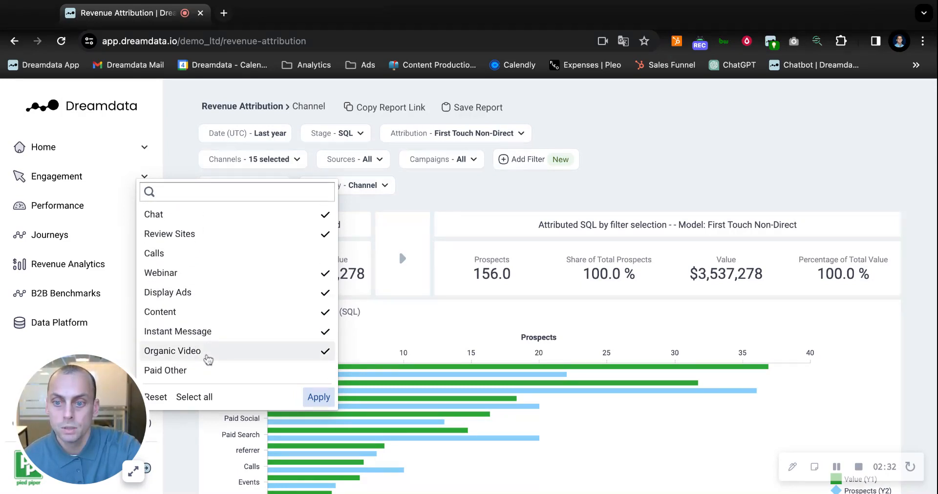
pyautogui.click(205, 369)
pyautogui.scroll(-2, 206, 361)
pyautogui.click(332, 328)
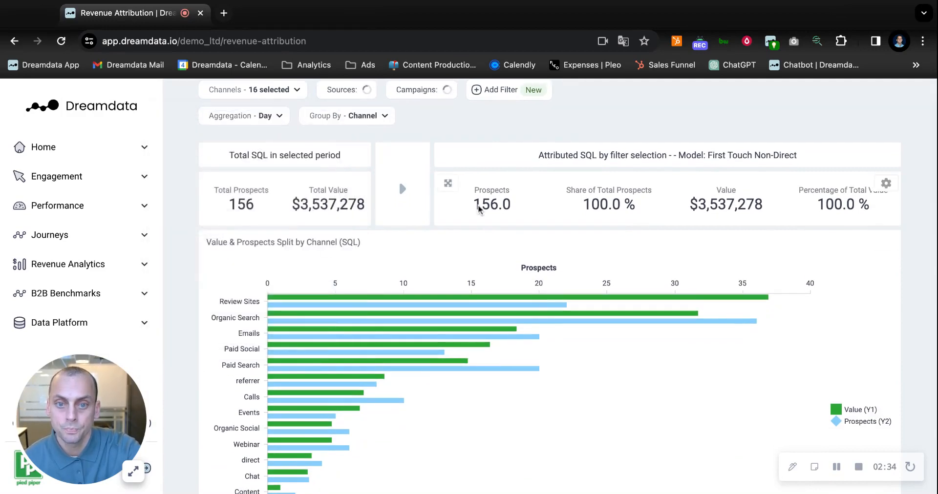
# - Review the SQL performance summary by channel, and group the report by Channel + Source to examine the detailed split
pyautogui.scroll(2, 478, 207)
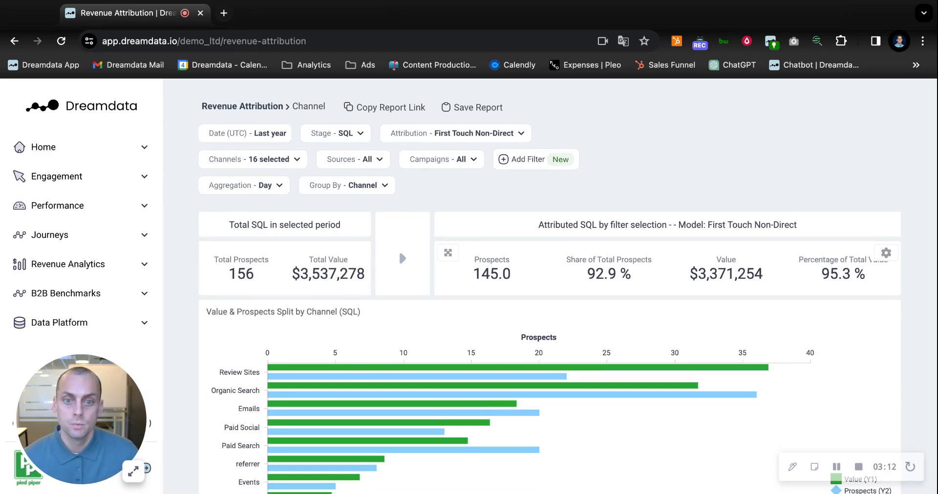
pyautogui.scroll(-10, 550, 293)
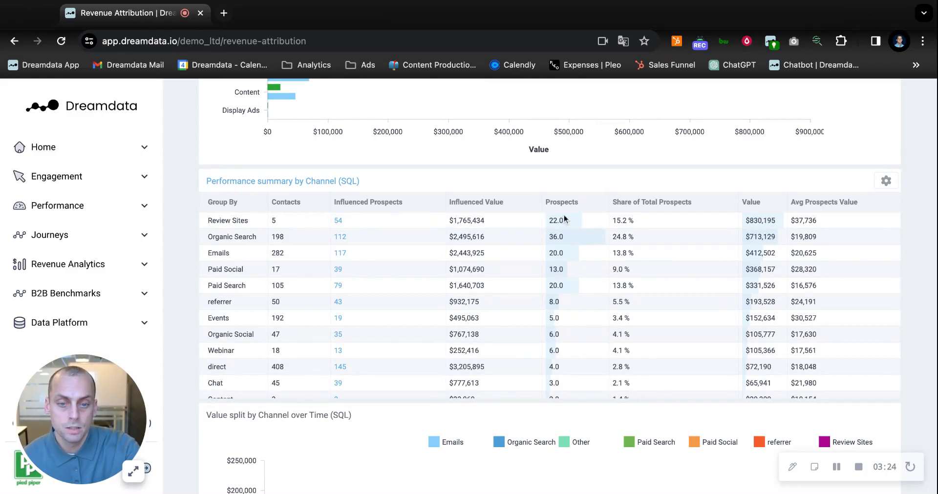
pyautogui.scroll(10, 565, 291)
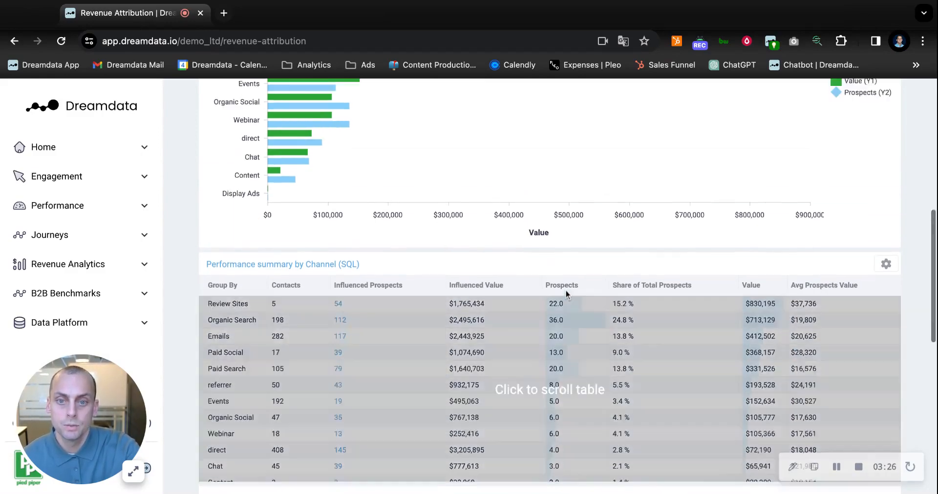
pyautogui.scroll(1, 606, 165)
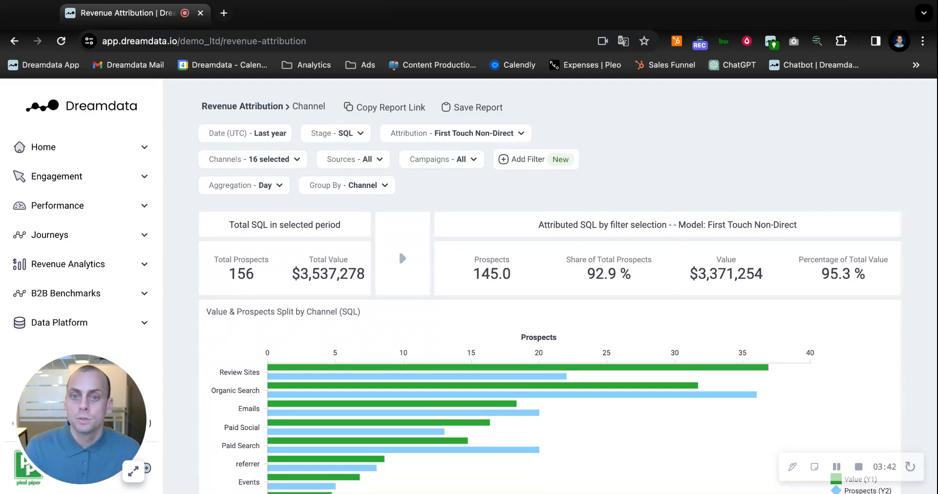
pyautogui.scroll(-1, 566, 286)
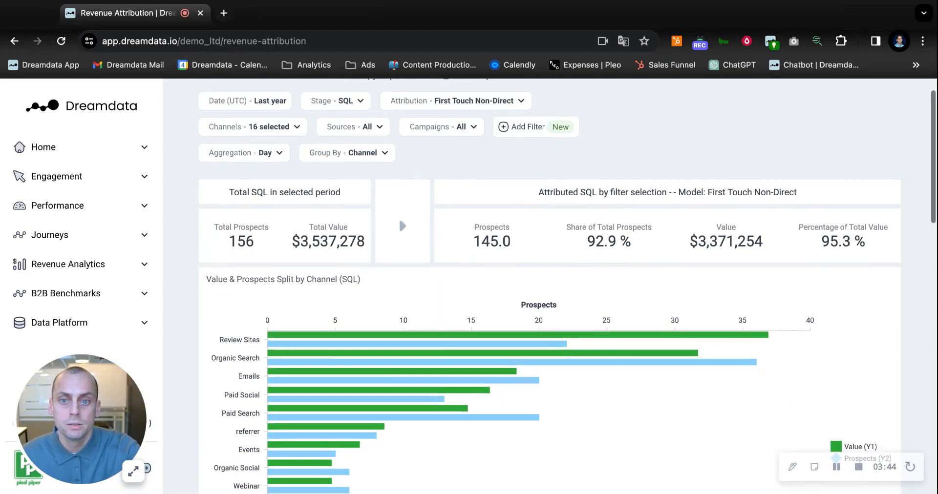
pyautogui.click(375, 157)
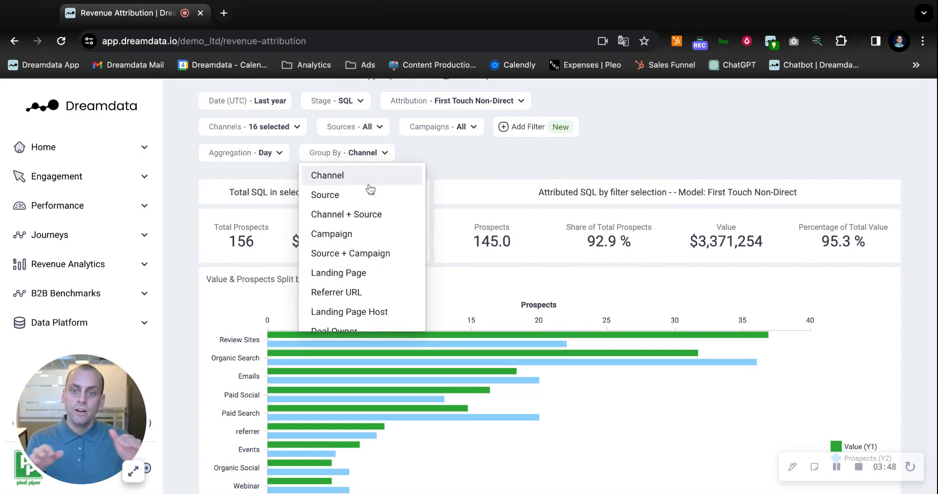
pyautogui.click(349, 214)
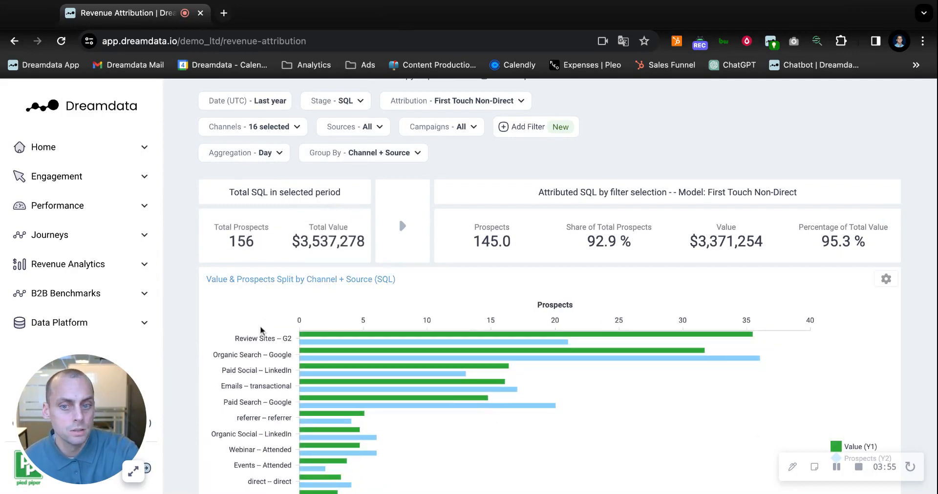
pyautogui.scroll(-1, 262, 330)
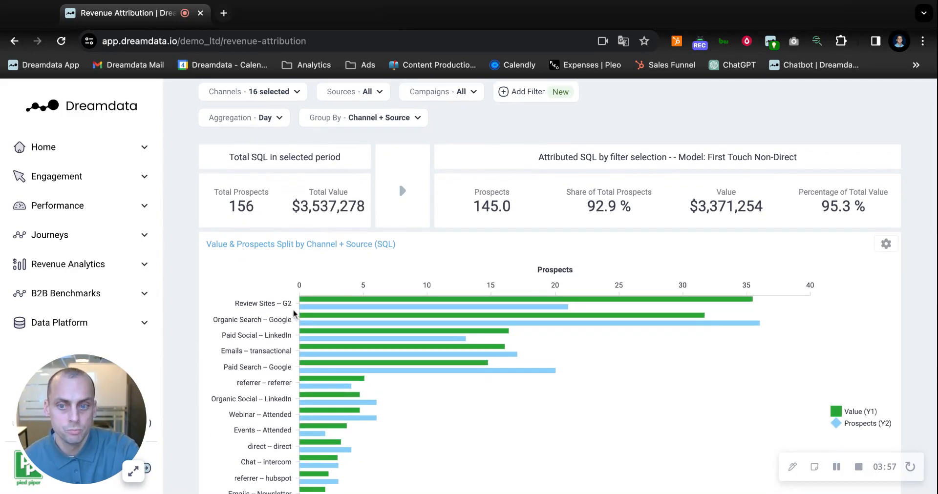
pyautogui.scroll(-1, 265, 348)
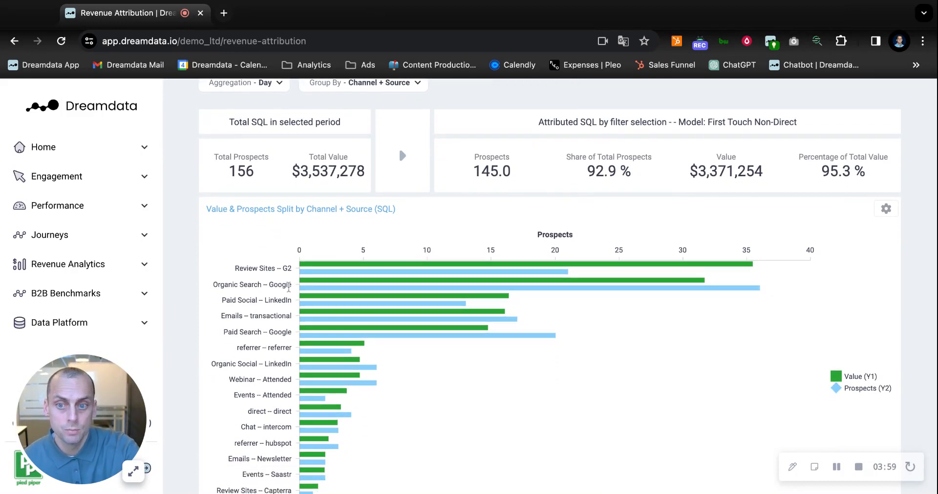
pyautogui.scroll(-1, 289, 289)
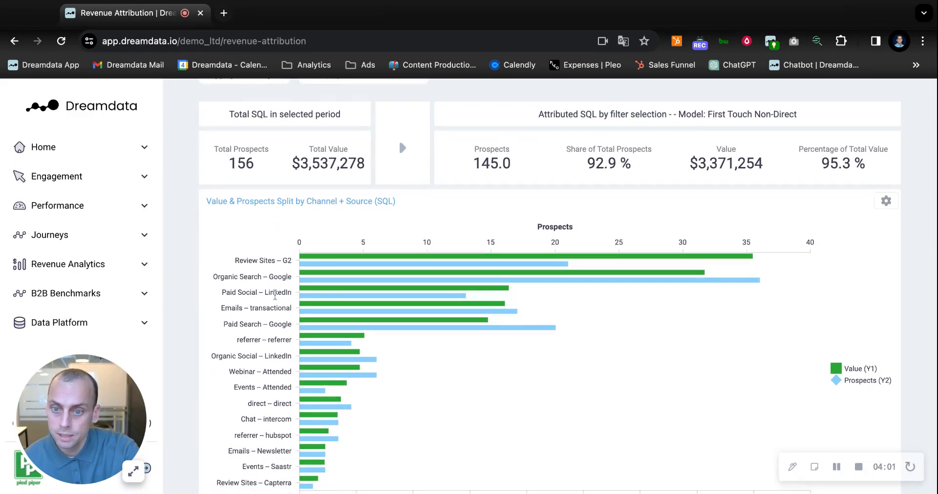
pyautogui.scroll(-1, 276, 293)
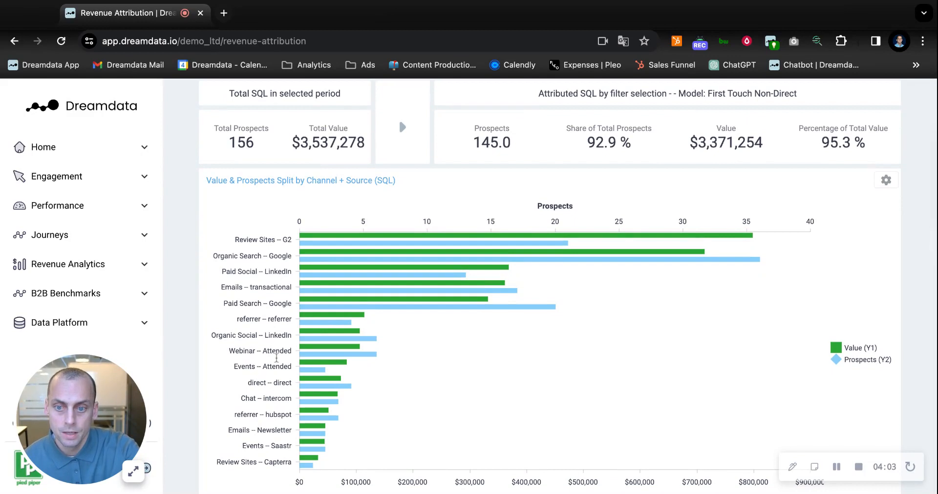
pyautogui.scroll(3, 299, 248)
pyautogui.click(360, 150)
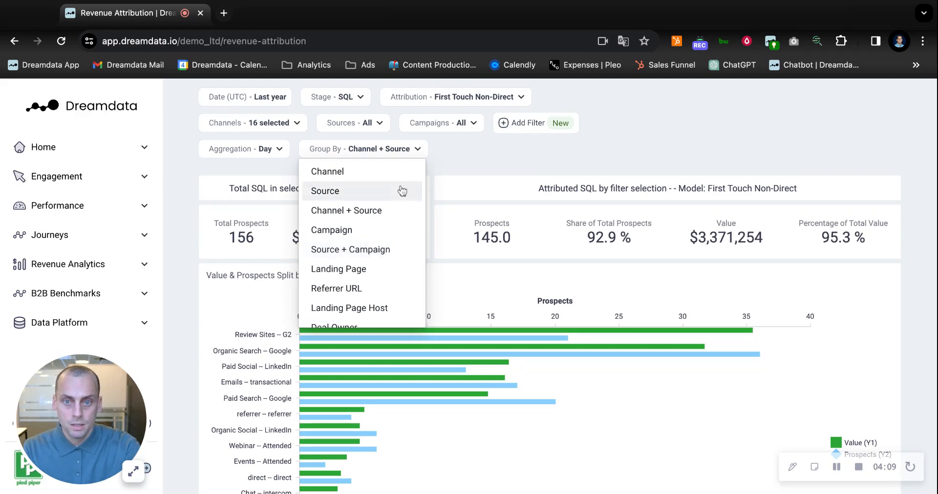
pyautogui.click(446, 153)
pyautogui.scroll(1, 445, 153)
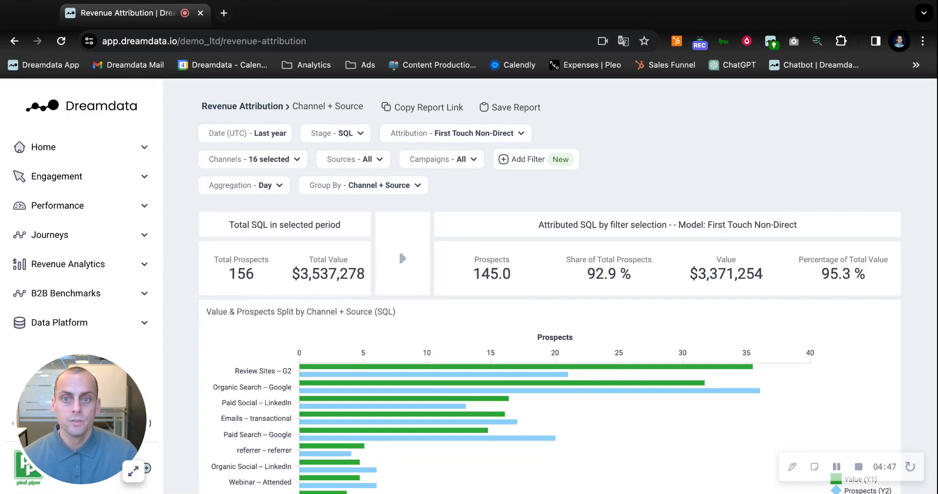
# - Compare the channel and source attribution for the MQL stage with that for the NewBiz stage
pyautogui.click(360, 134)
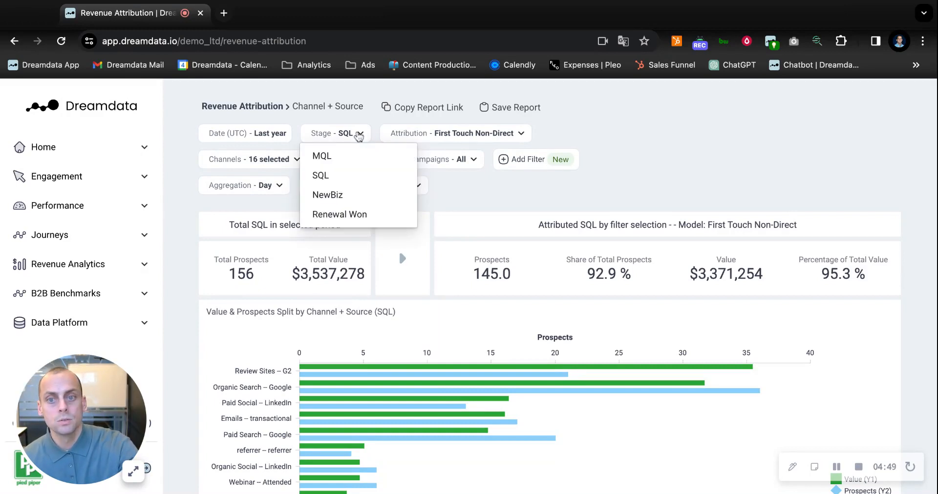
pyautogui.click(347, 155)
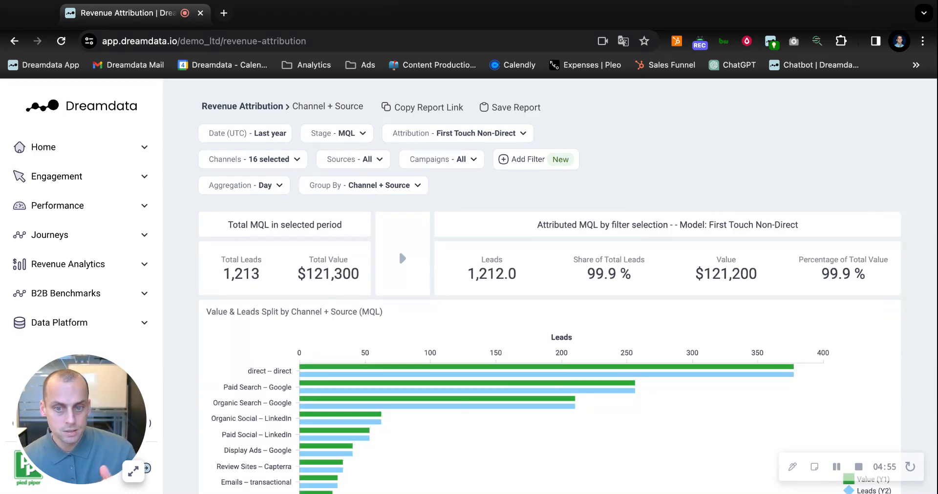
pyautogui.click(361, 134)
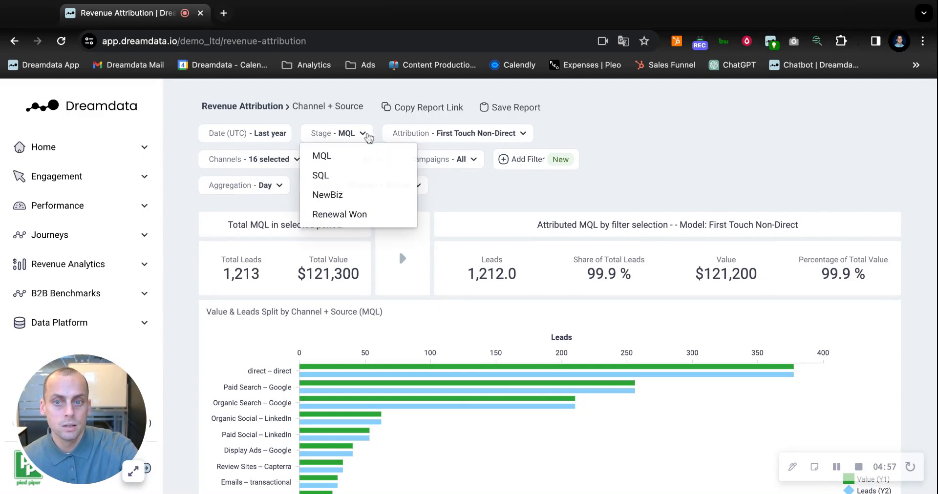
pyautogui.click(346, 193)
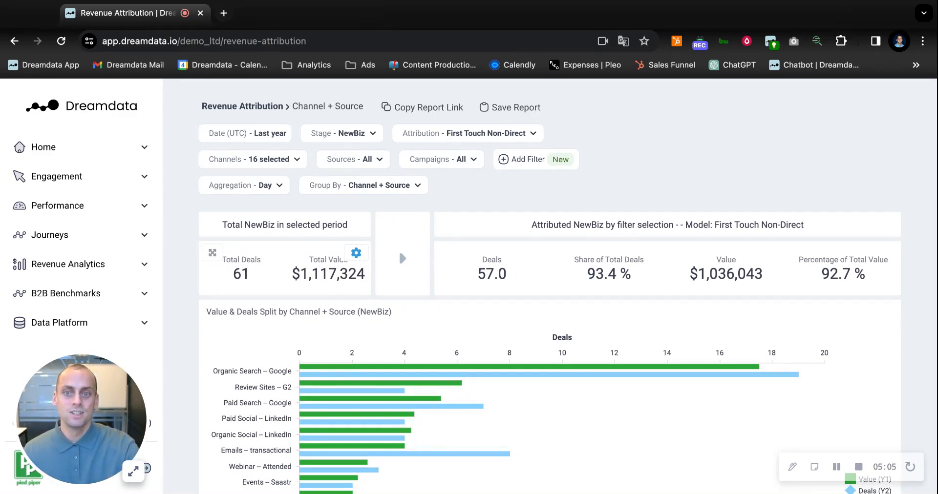
# - Examine the report for the MQL stage again and set the stage back to SQL
pyautogui.click(352, 134)
pyautogui.click(344, 156)
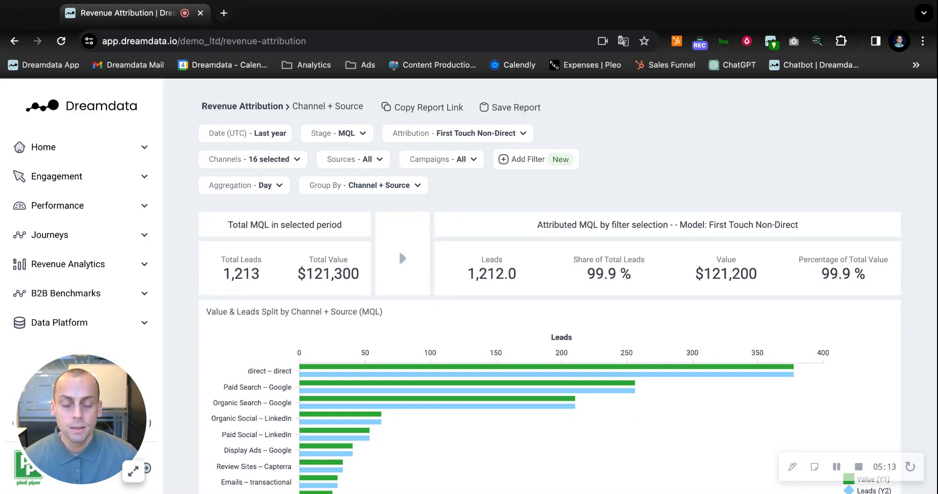
pyautogui.scroll(-3, 415, 119)
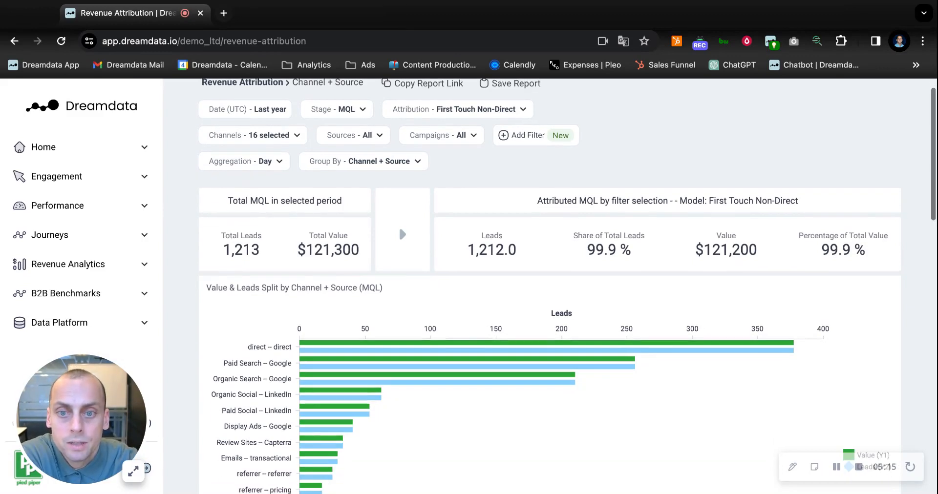
pyautogui.scroll(3, 416, 119)
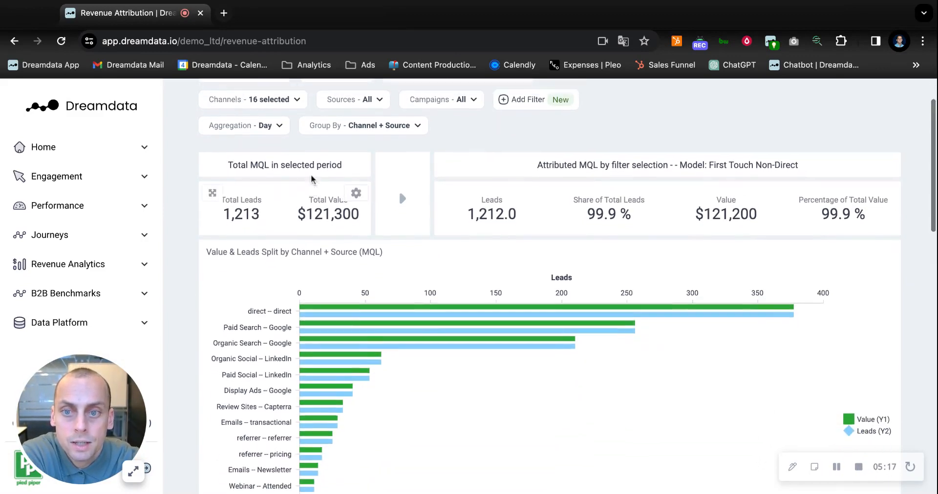
pyautogui.click(351, 133)
pyautogui.click(330, 177)
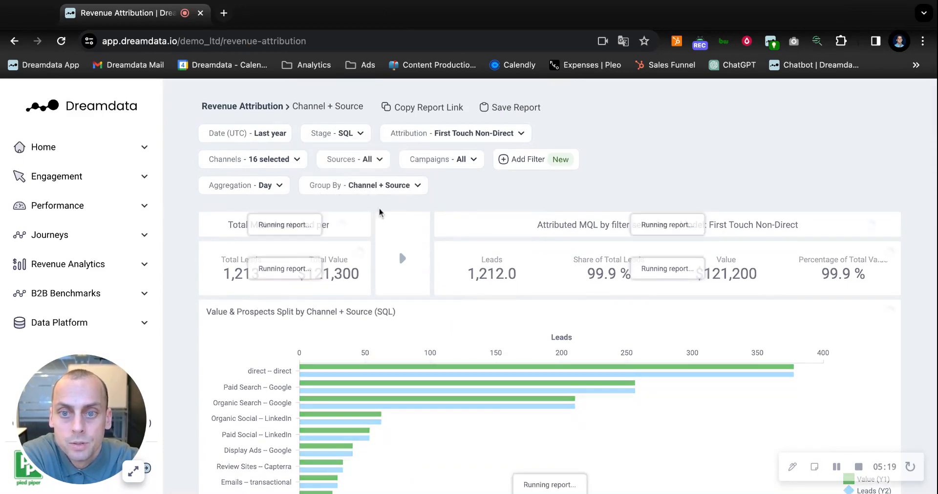
pyautogui.moveTo(113, 469); pyautogui.dragTo(113, 403)
pyautogui.click(96, 465)
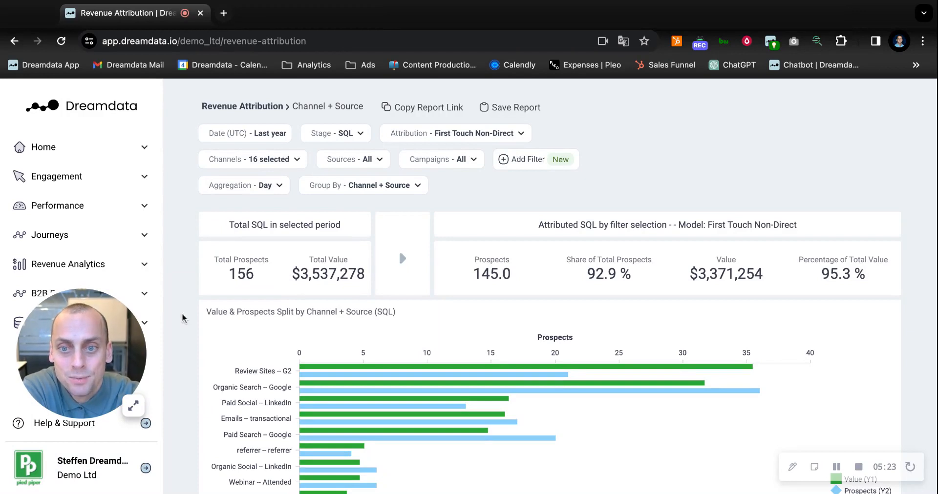
pyautogui.scroll(-2, 182, 318)
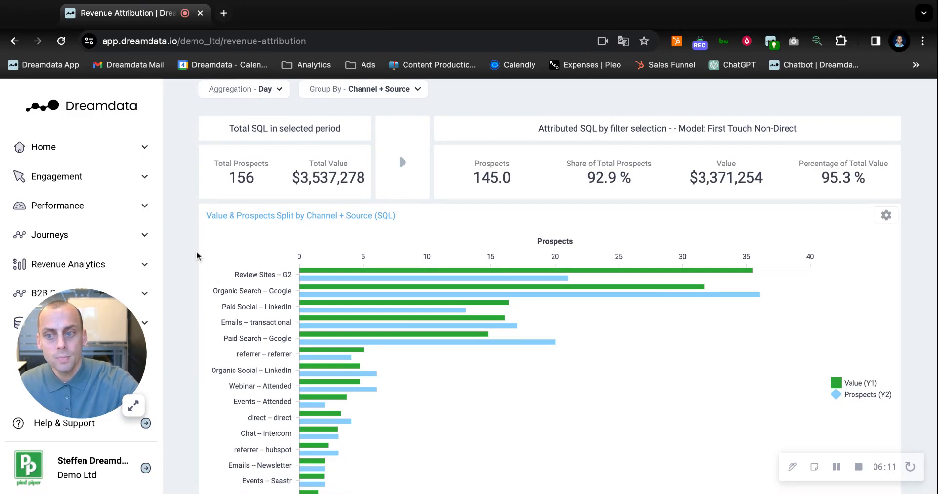
pyautogui.scroll(2, 197, 254)
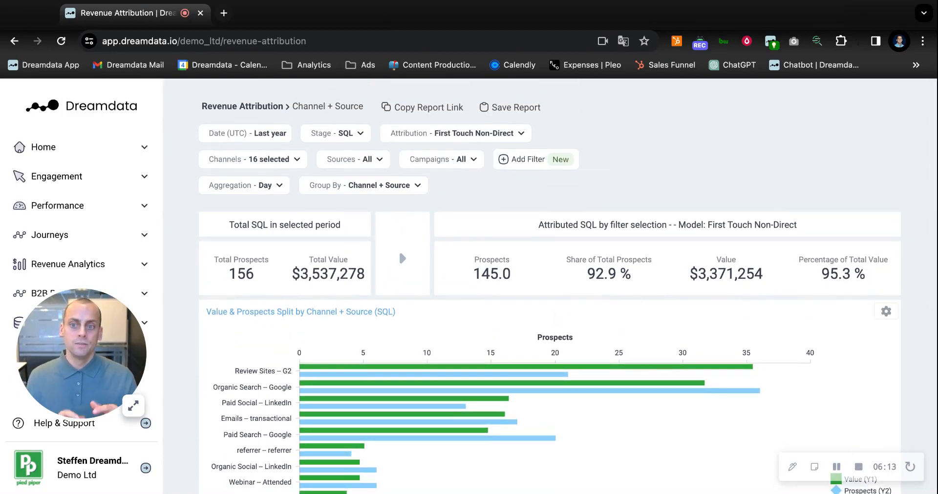